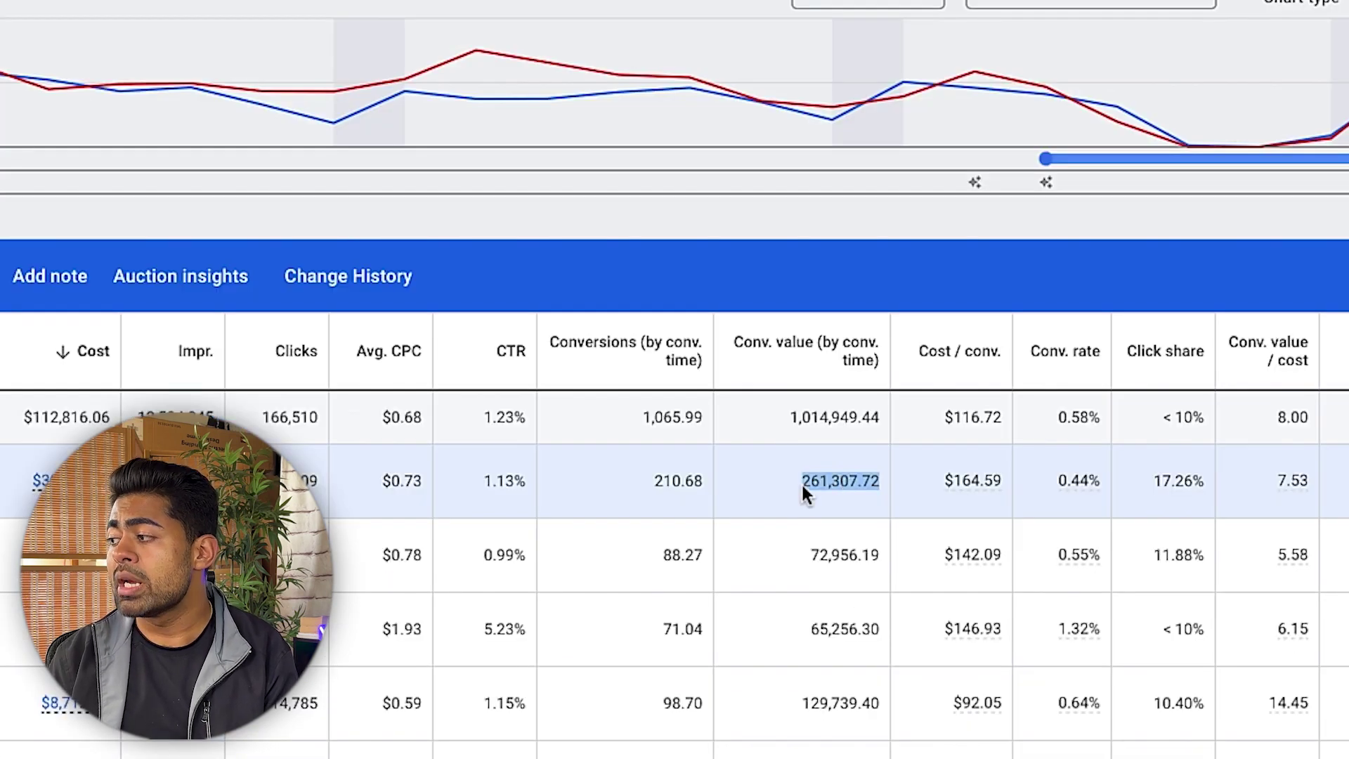
# - Review the highest-cost campaign's conversion value and its overview metrics for Mar 12 – Apr 10, 2023
pyautogui.moveTo(928, 527); pyautogui.dragTo(938, 527)
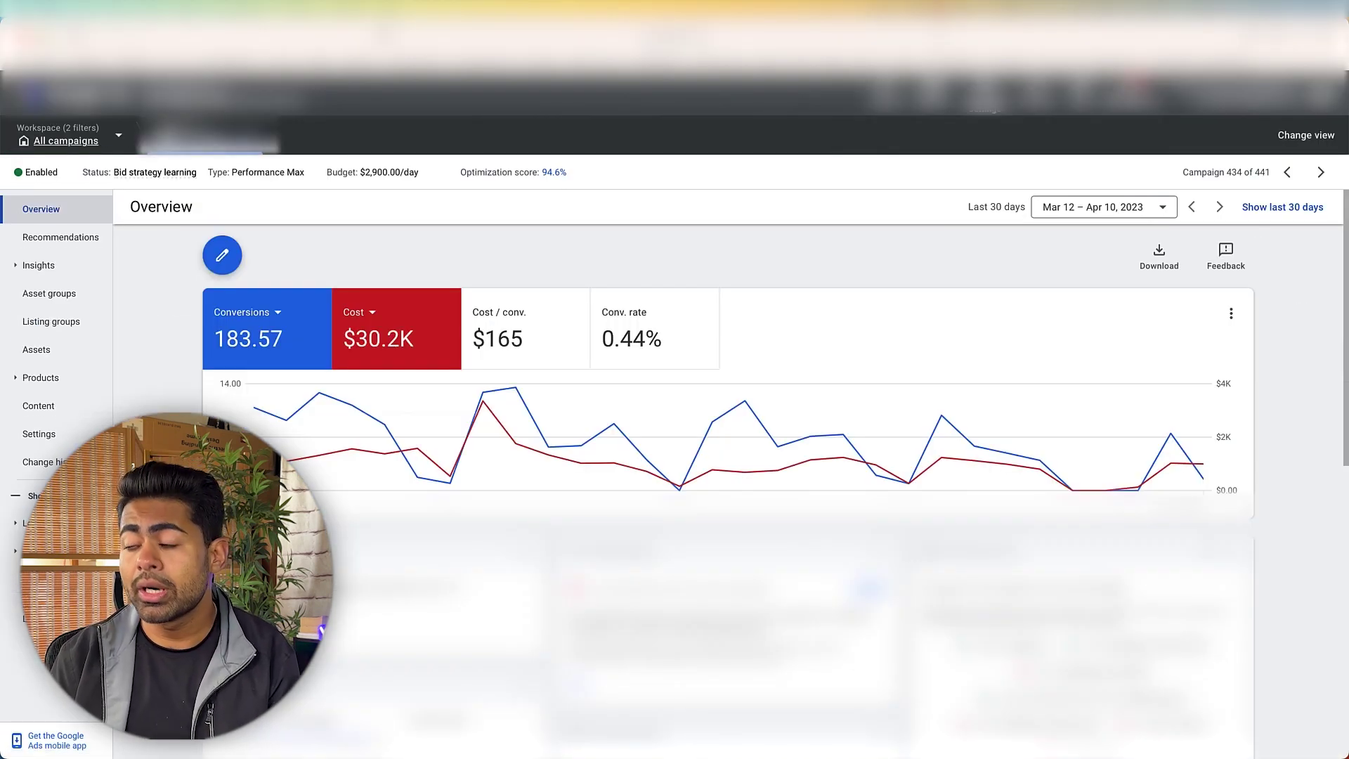
pyautogui.scroll(-1, 381, 487)
pyautogui.scroll(1, 380, 487)
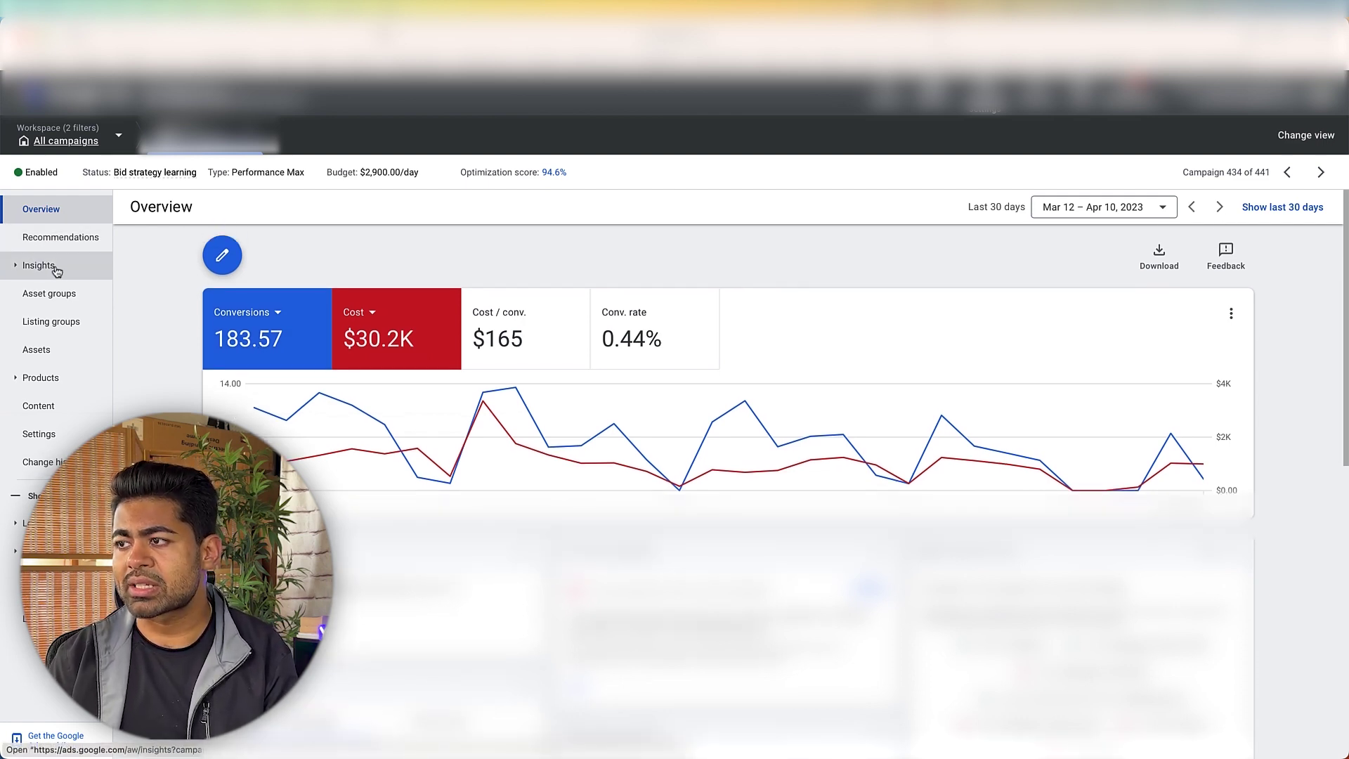
# - Open the campaign's asset groups and examine the assets, product filter and audience signal of Asset Group 1
pyautogui.click(60, 294)
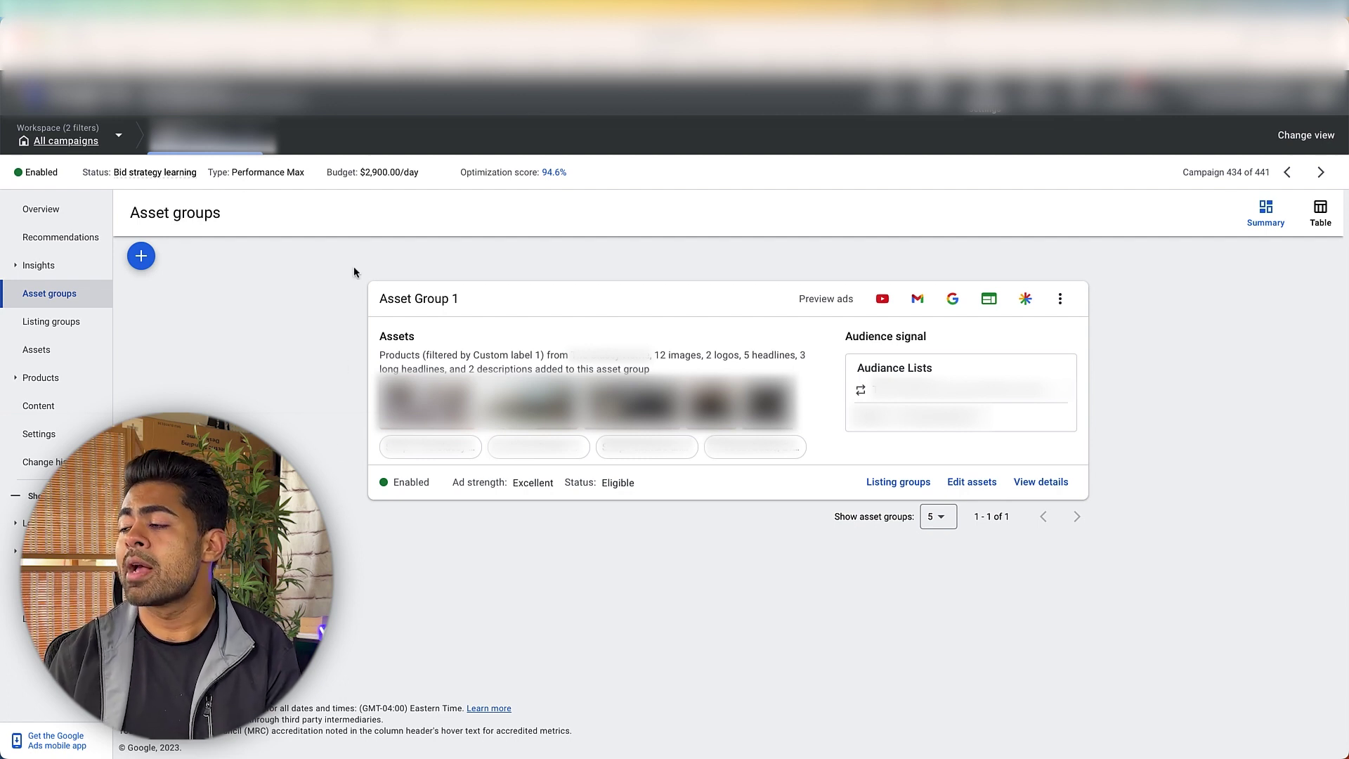
pyautogui.moveTo(376, 319); pyautogui.dragTo(491, 449)
pyautogui.click(495, 518)
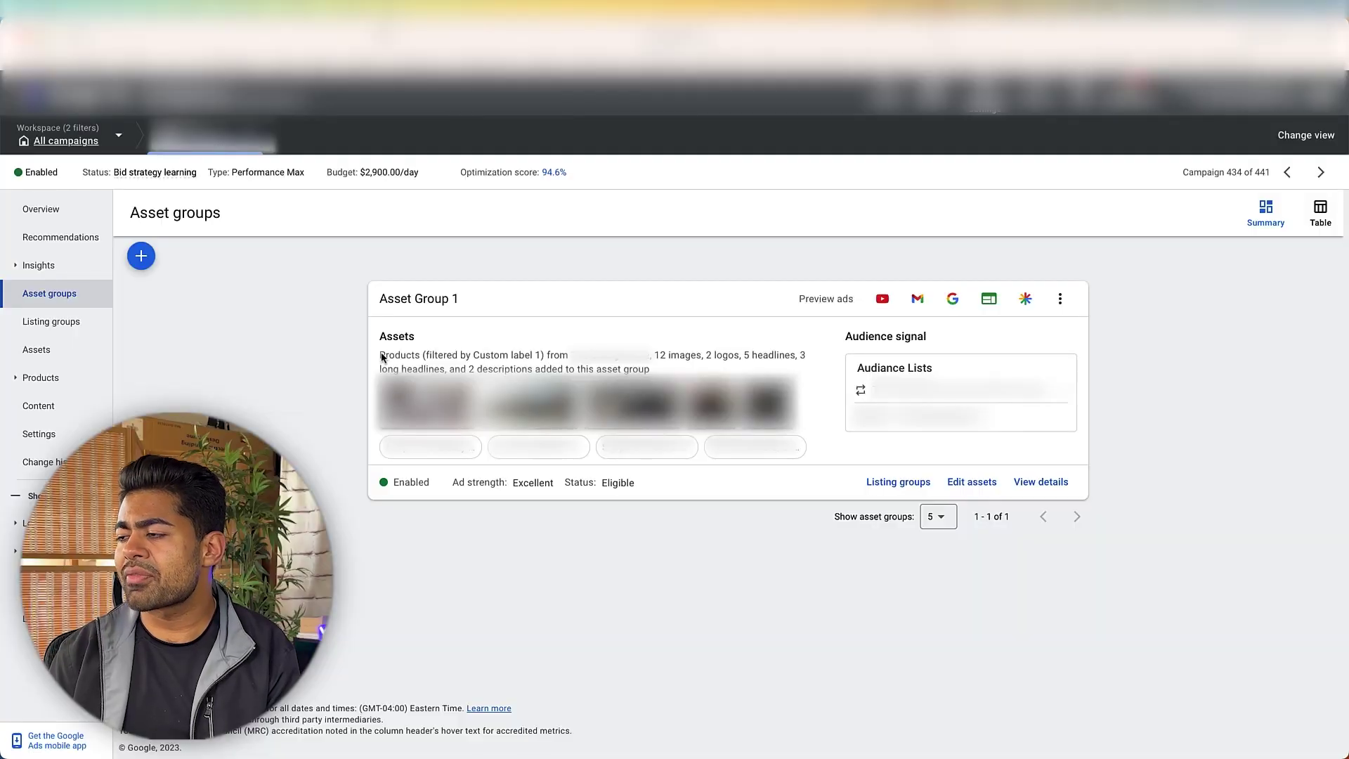
pyautogui.moveTo(374, 349); pyautogui.dragTo(570, 545)
pyautogui.click(571, 545)
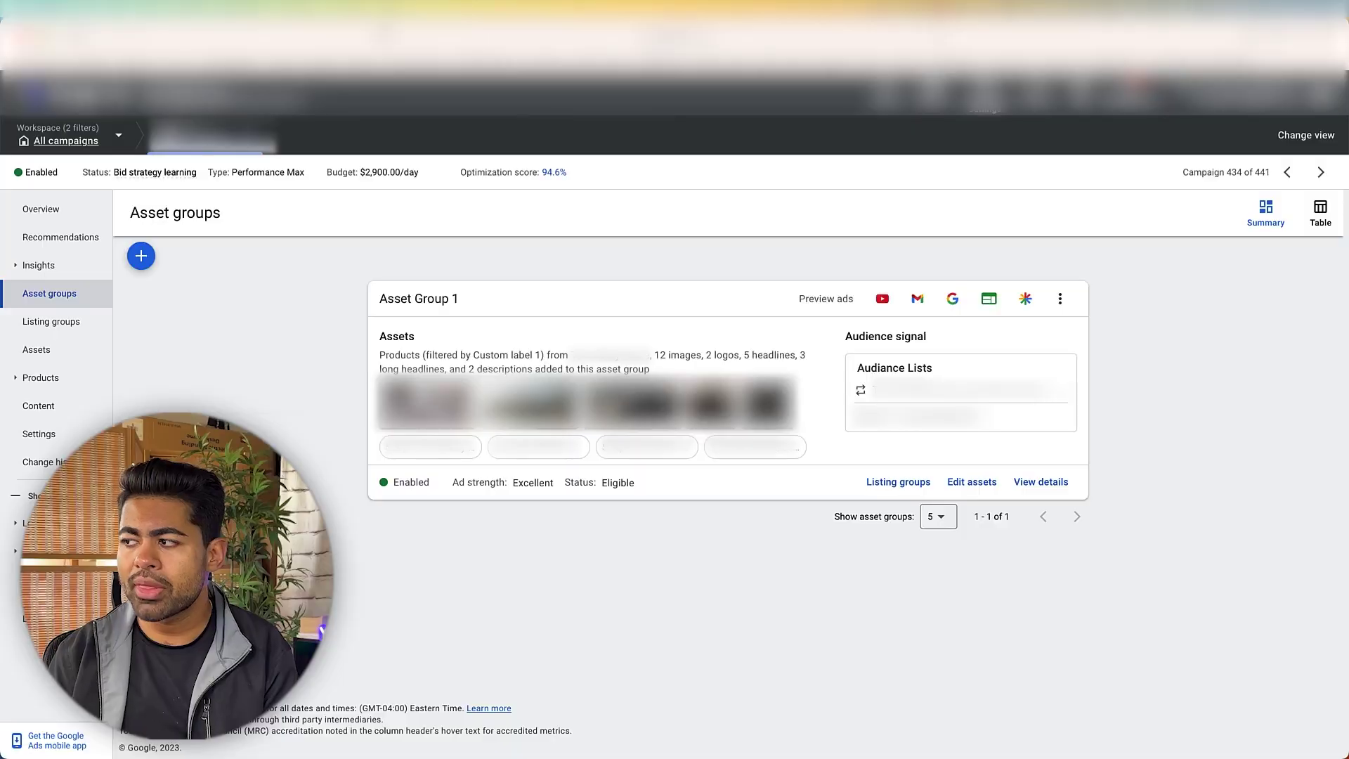
pyautogui.moveTo(386, 351); pyautogui.dragTo(743, 572)
pyautogui.click(359, 331)
pyautogui.click(739, 573)
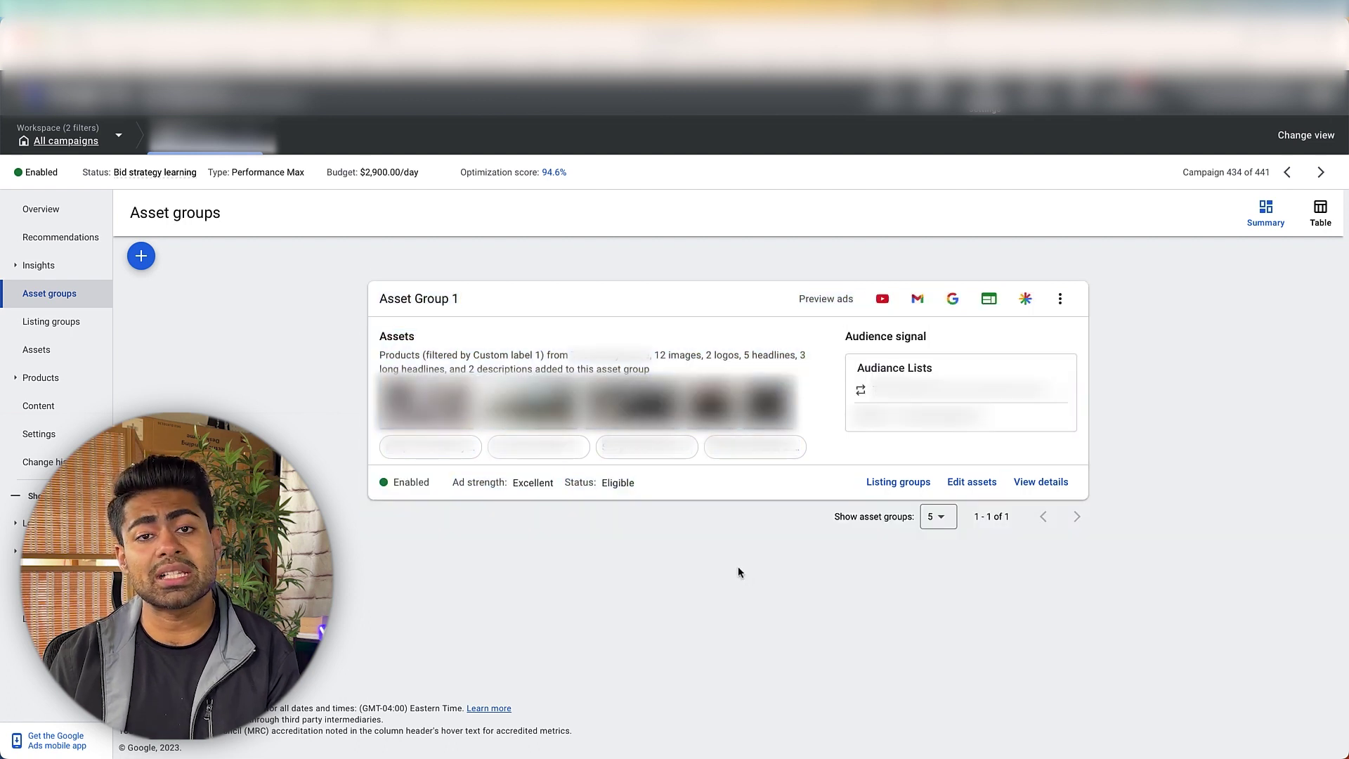
pyautogui.moveTo(381, 349); pyautogui.dragTo(651, 483)
pyautogui.click(656, 495)
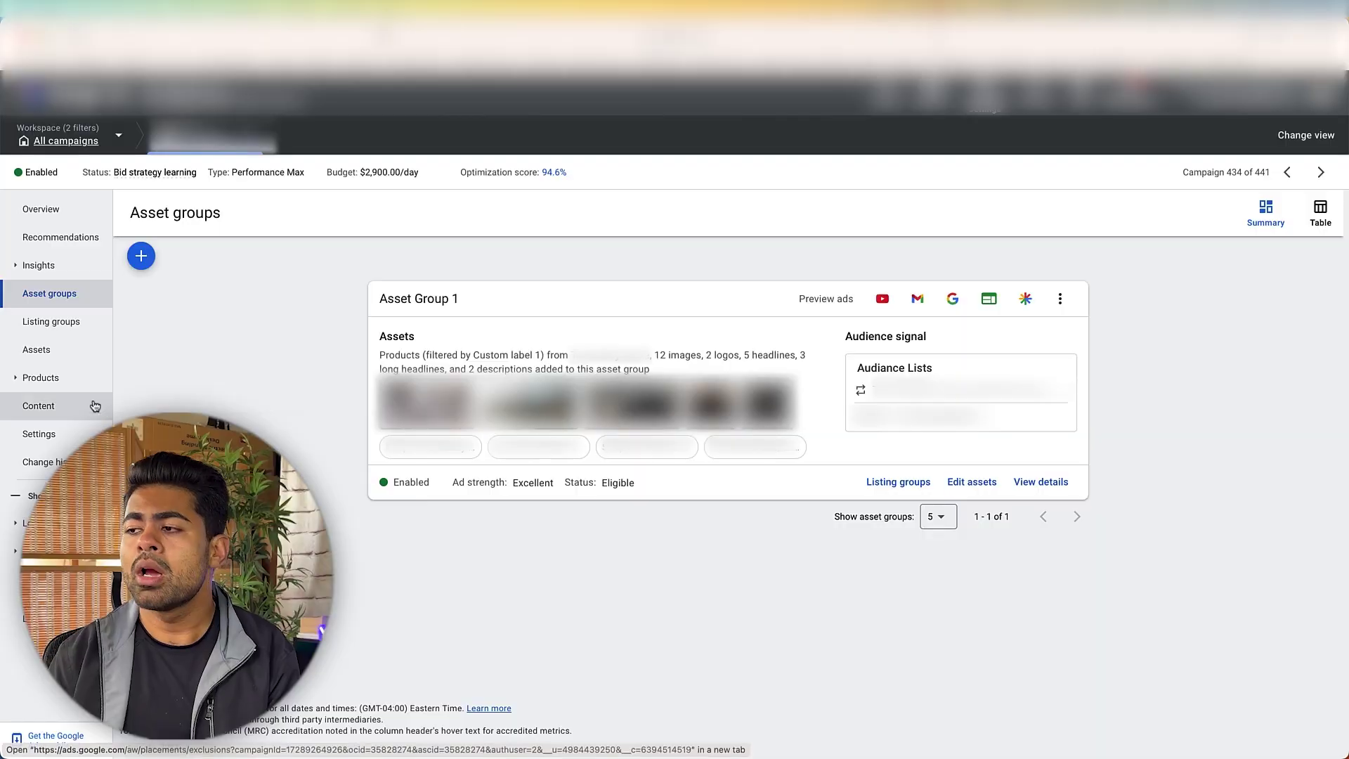
pyautogui.moveTo(367, 302); pyautogui.dragTo(1030, 569)
pyautogui.click(1011, 583)
pyautogui.moveTo(382, 338); pyautogui.dragTo(660, 433)
pyautogui.click(658, 490)
pyautogui.tripleClick(659, 371)
pyautogui.click(658, 370)
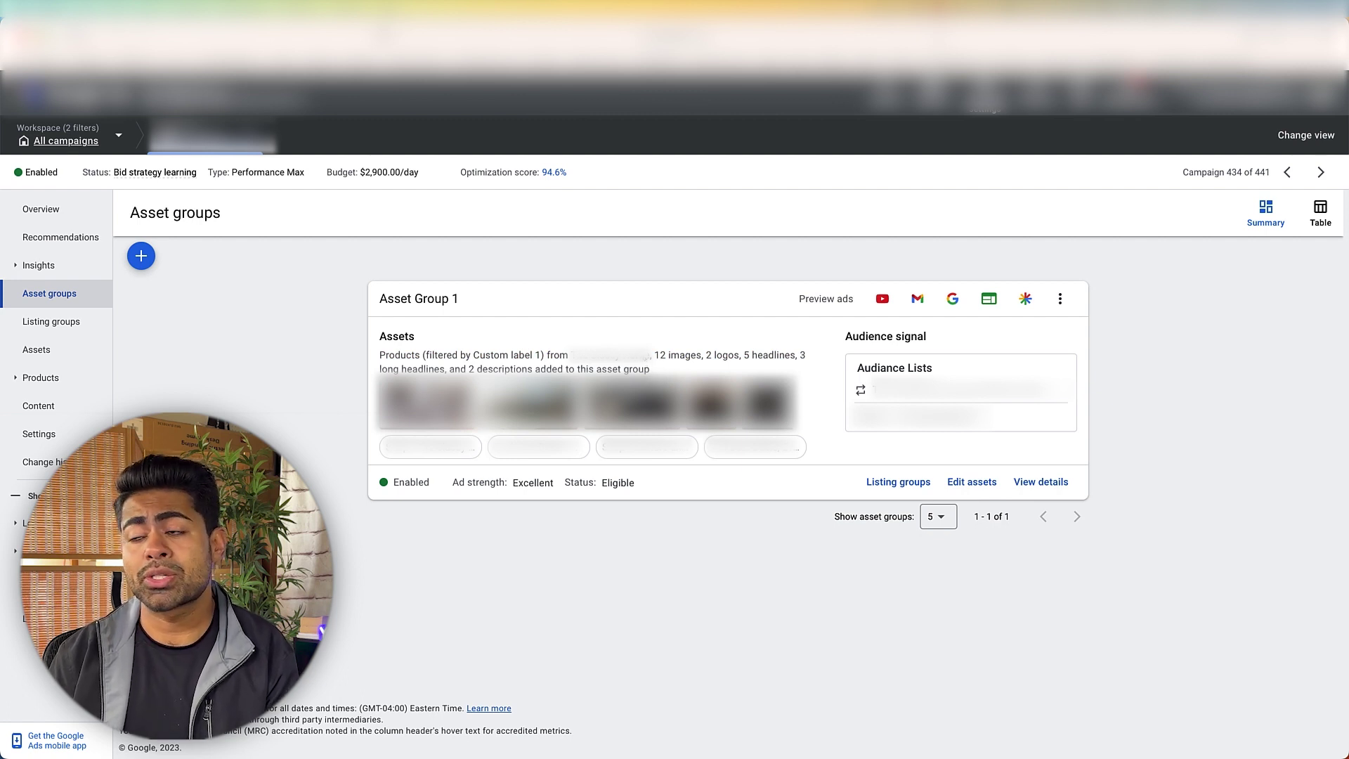
pyautogui.tripleClick(666, 370)
pyautogui.click(666, 373)
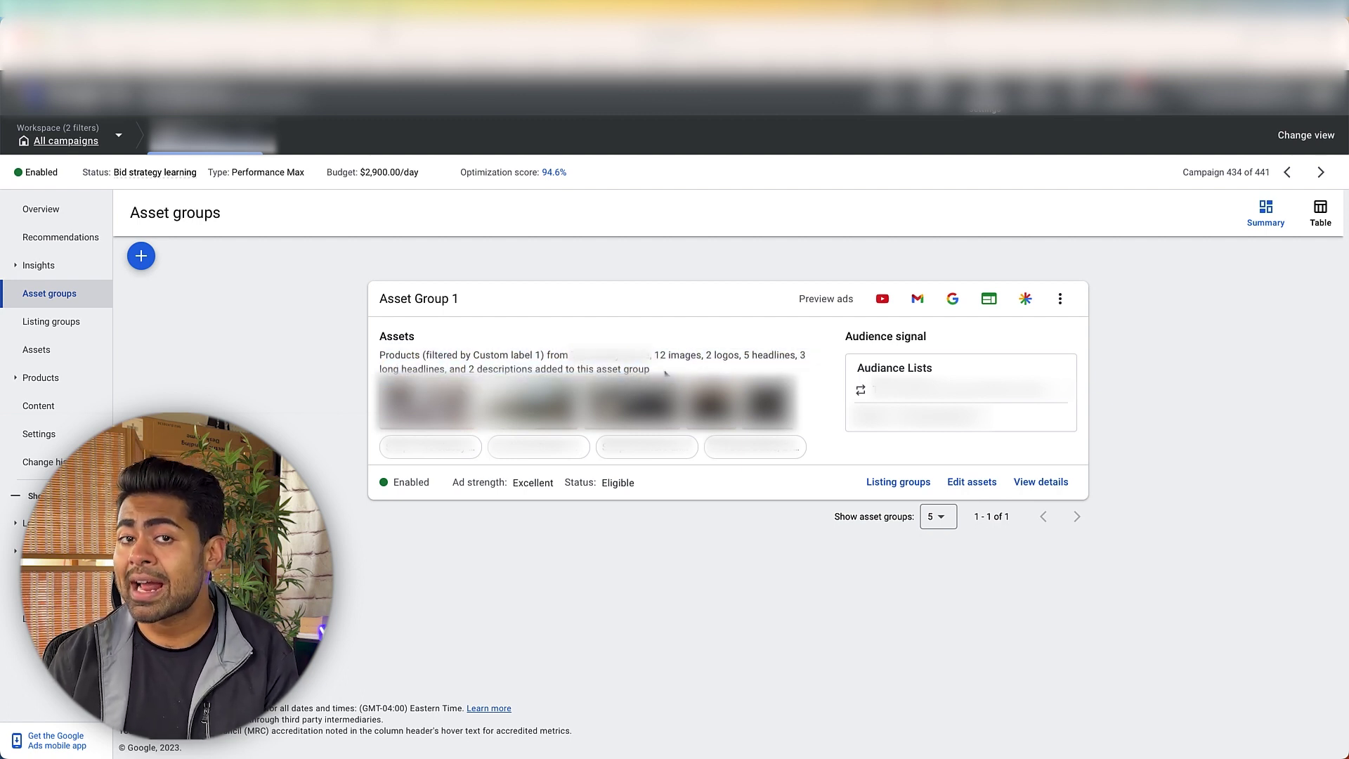
pyautogui.moveTo(715, 457); pyautogui.dragTo(350, 277)
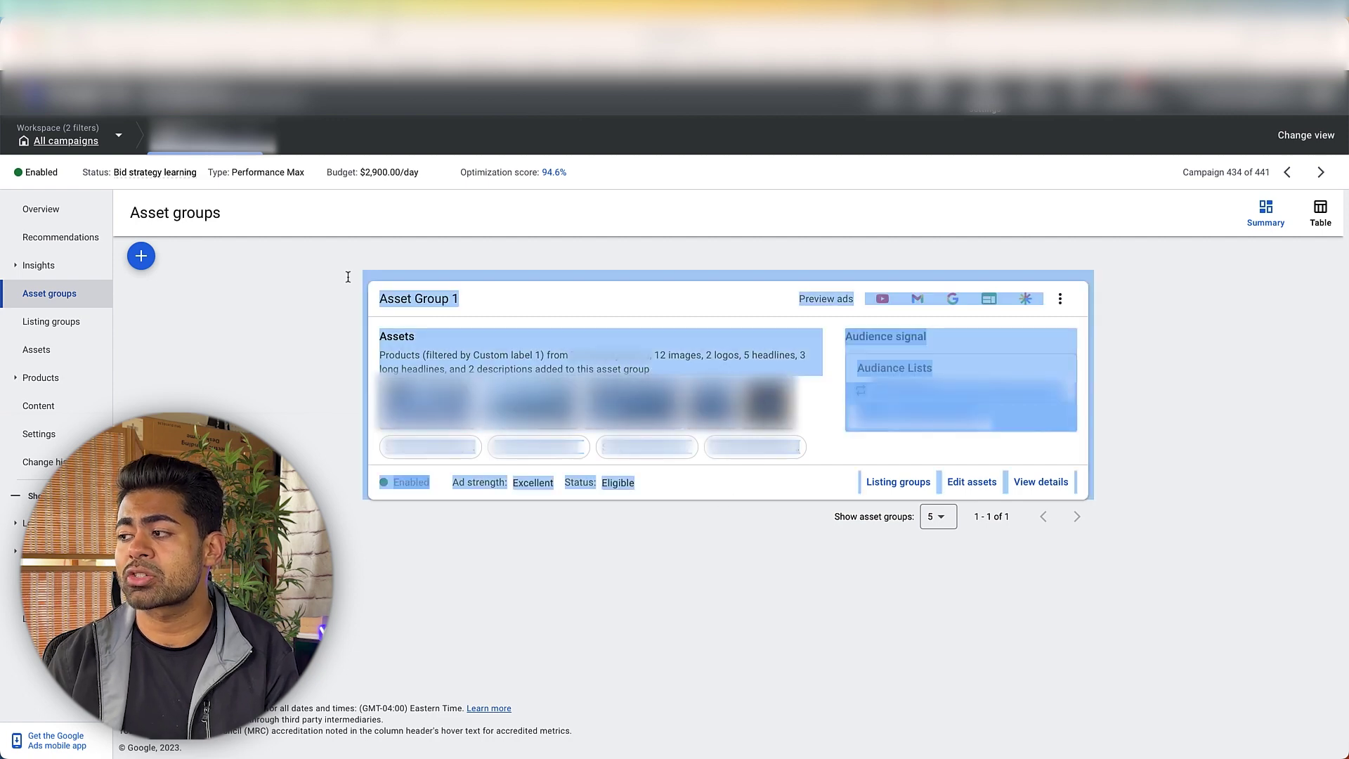
pyautogui.click(528, 473)
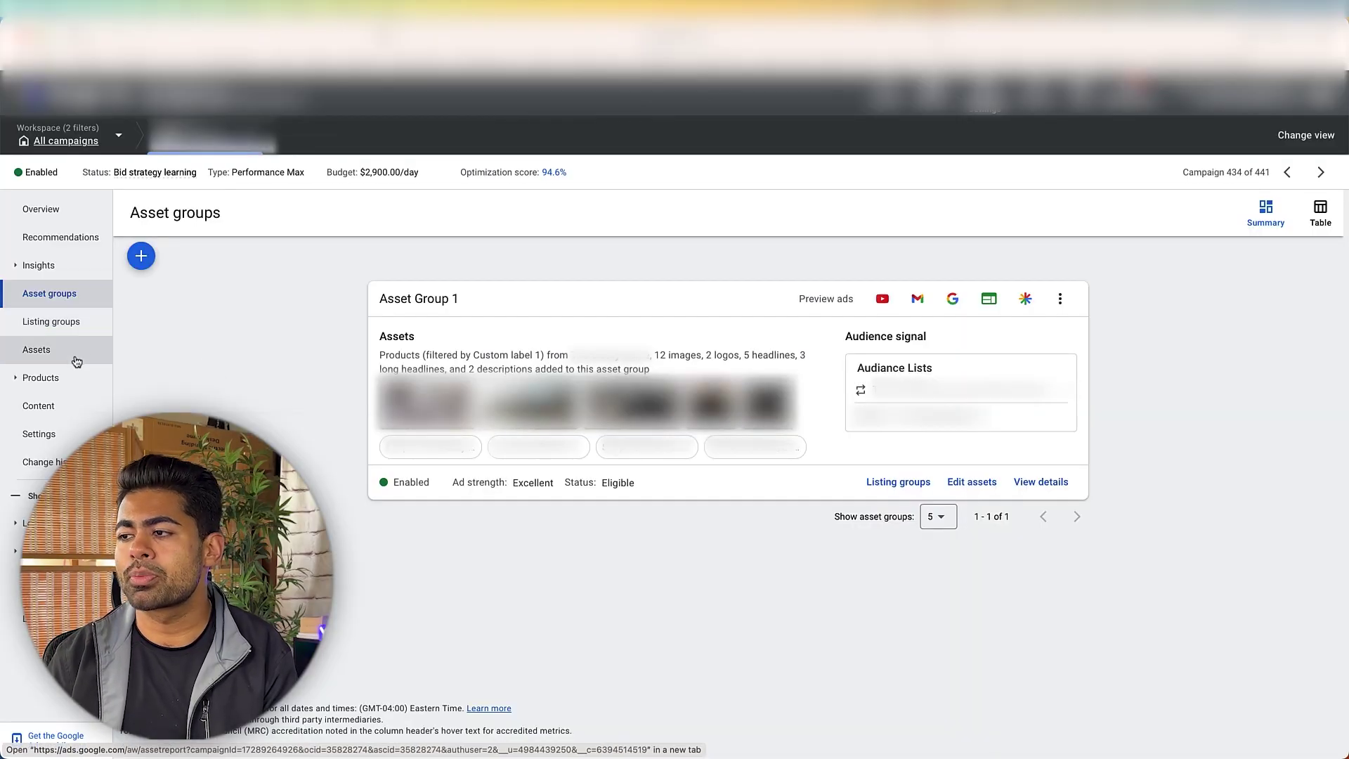
# - Open the campaign's product list and check the product statuses and the total number of products
pyautogui.click(73, 382)
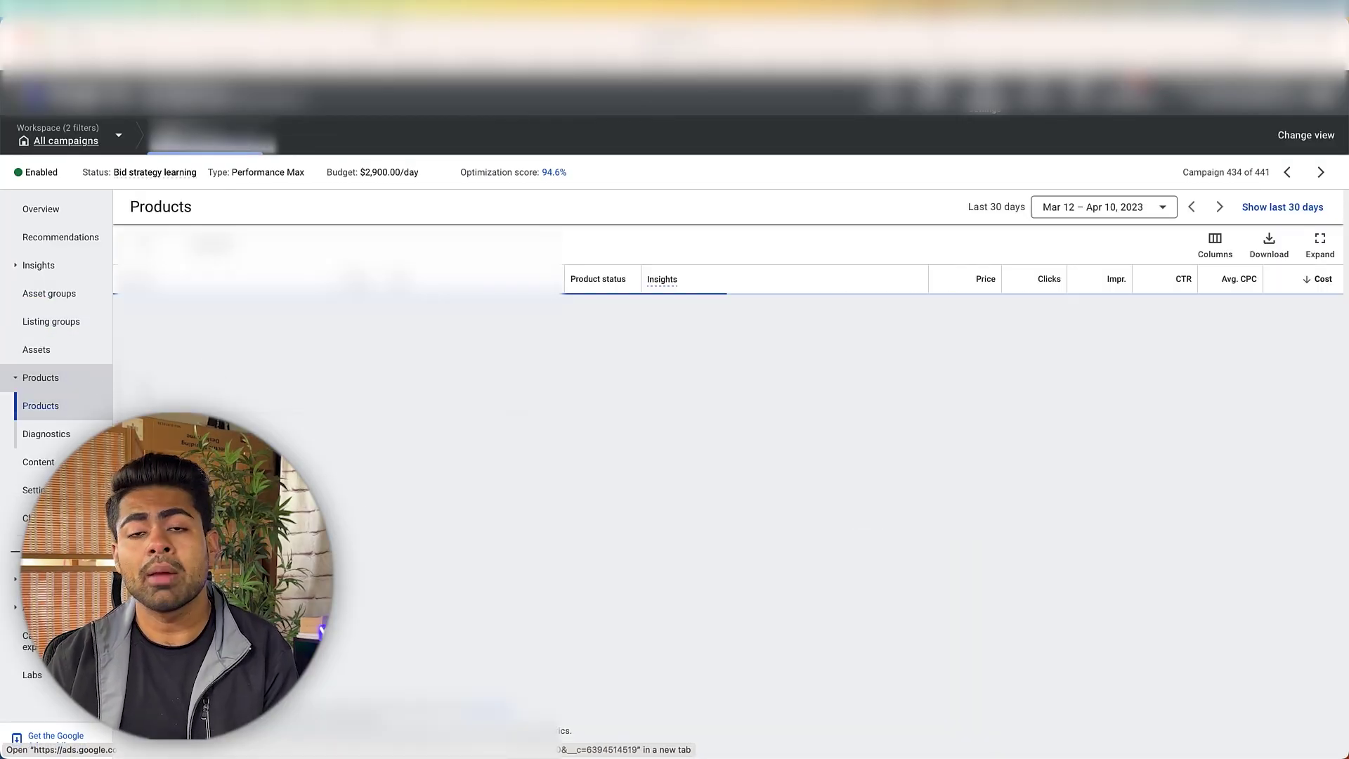
pyautogui.scroll(-3, 586, 538)
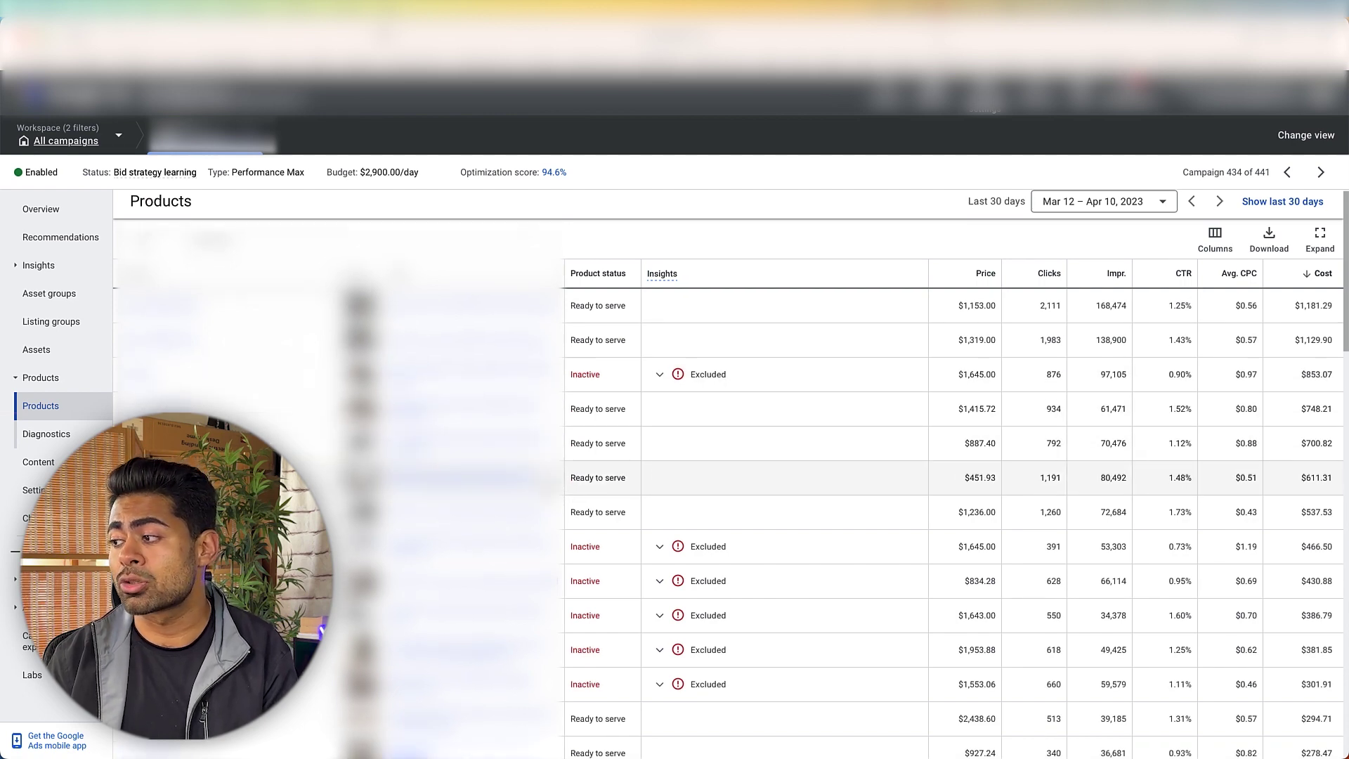
pyautogui.scroll(5, 579, 446)
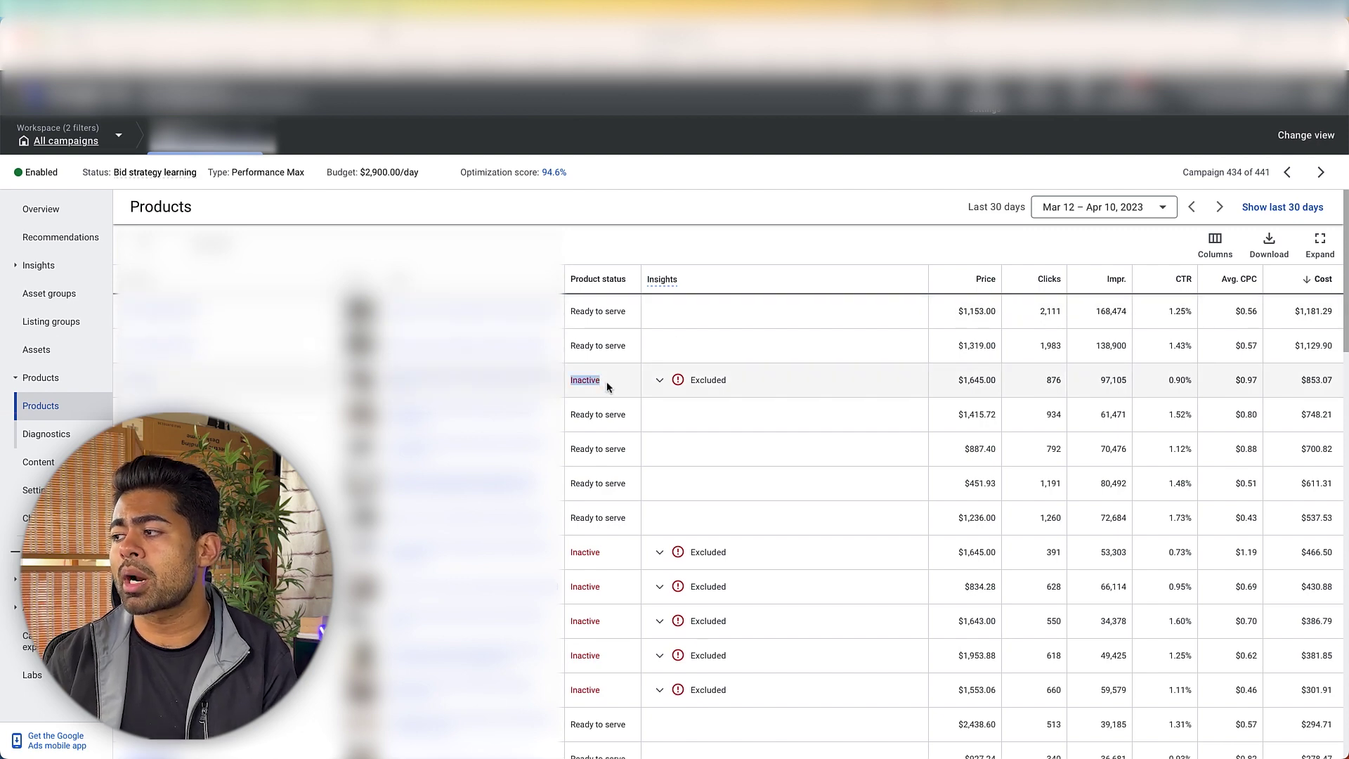
pyautogui.scroll(-15, 606, 381)
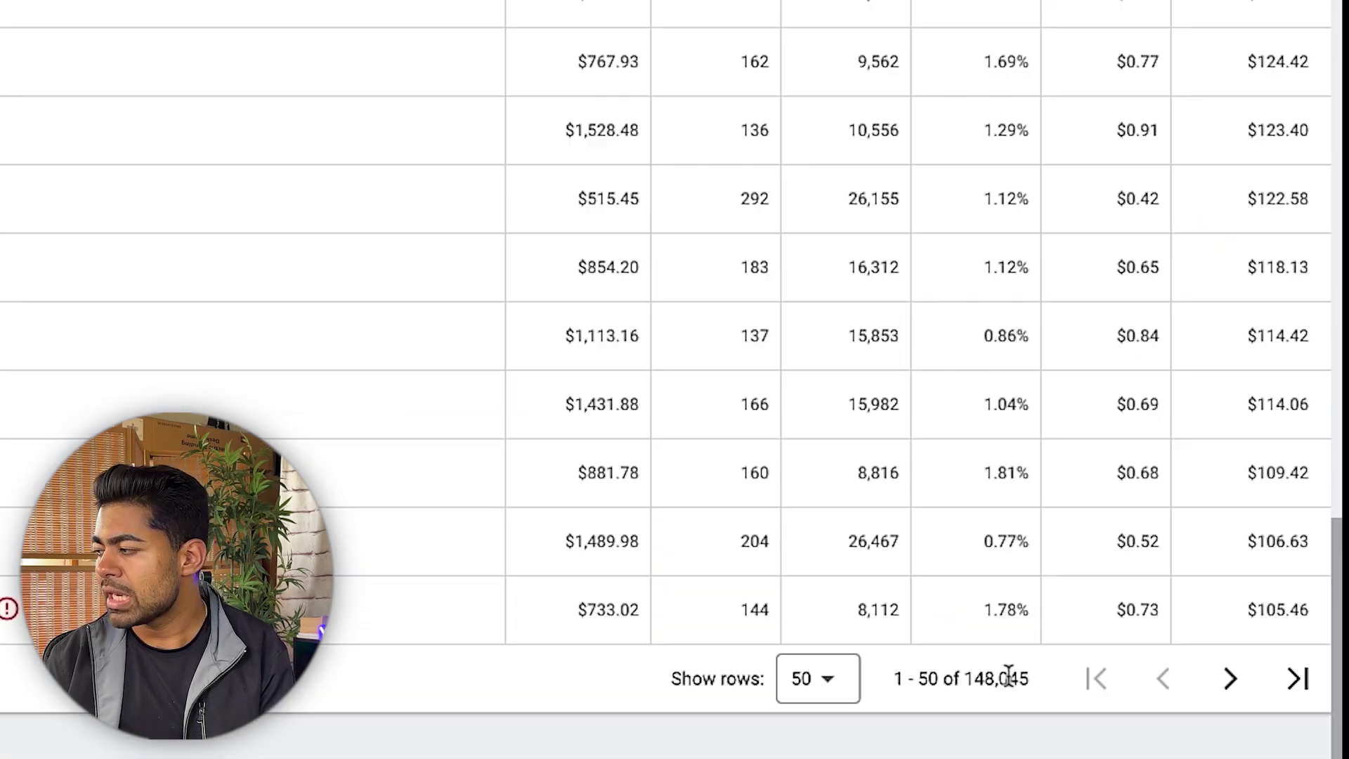
pyautogui.tripleClick(1179, 669)
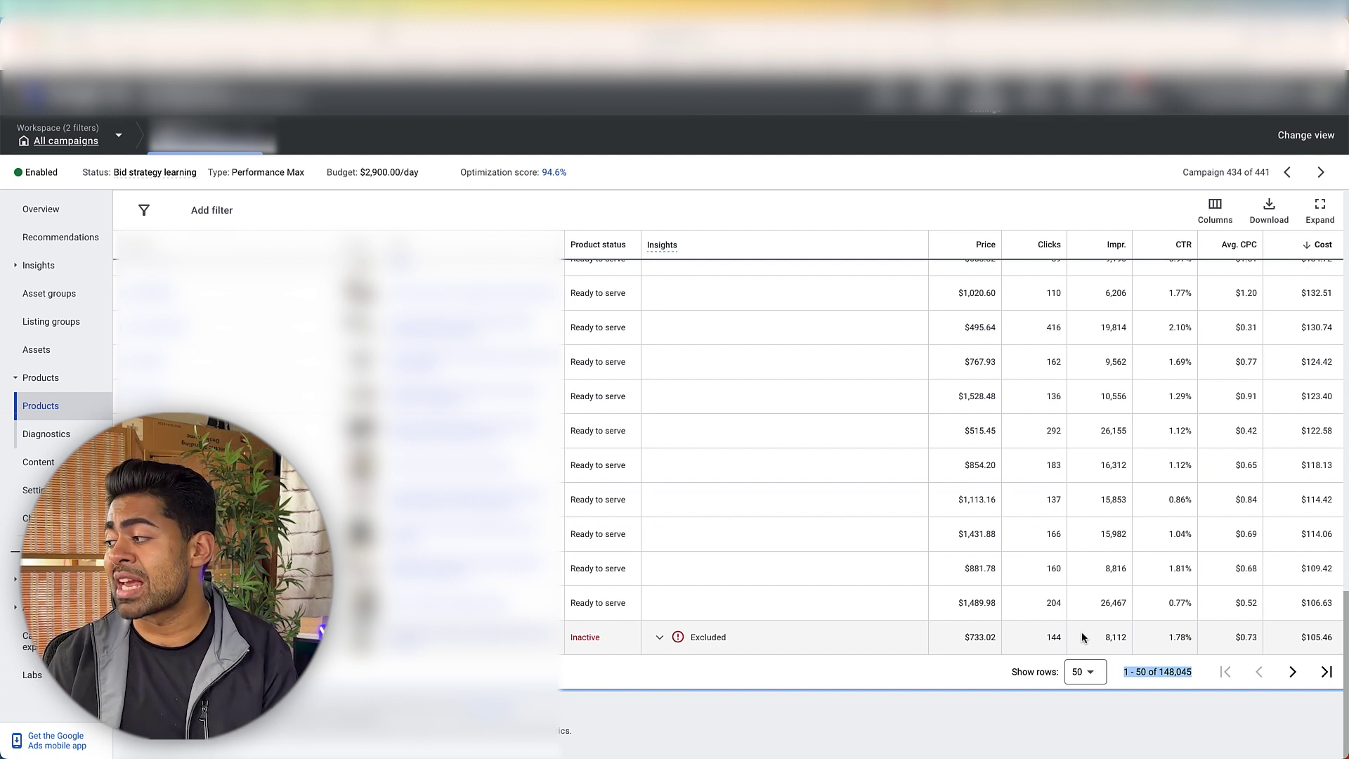
pyautogui.scroll(3, 1081, 636)
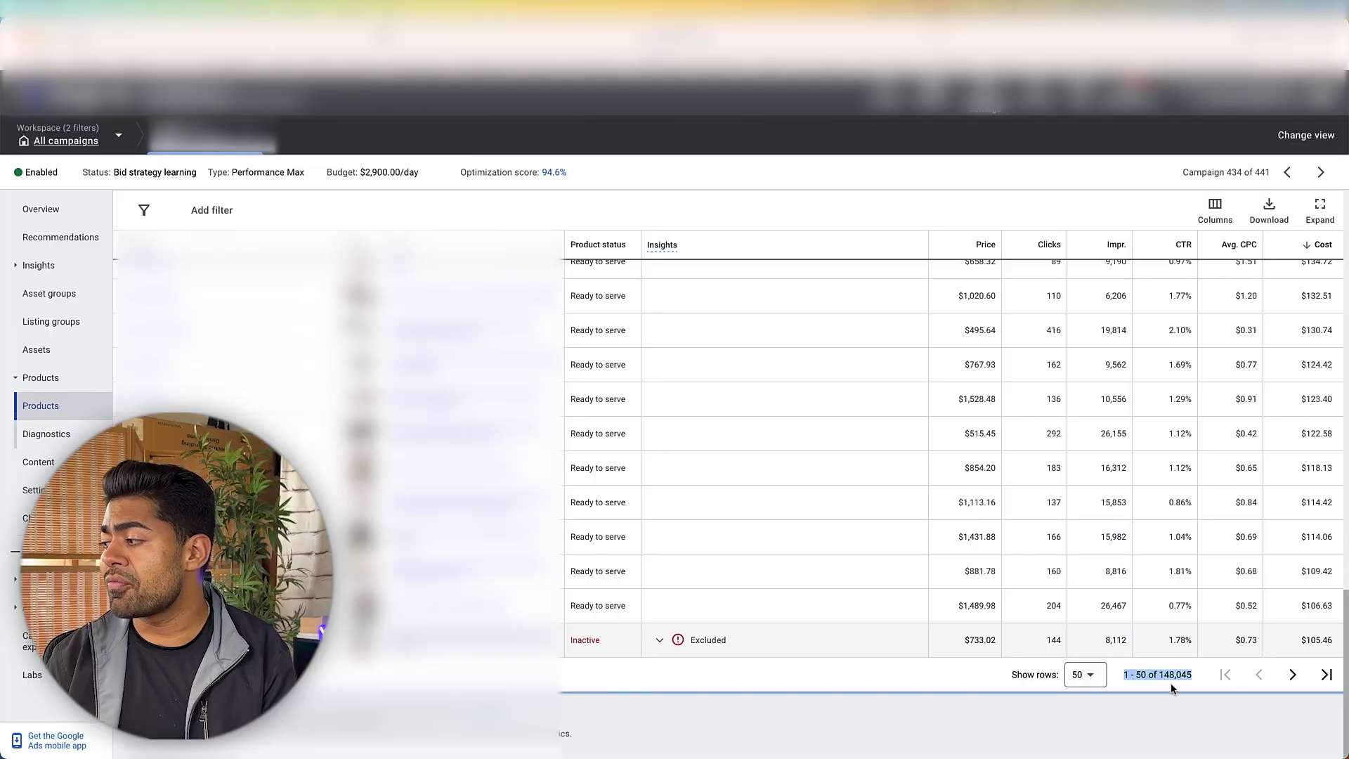
pyautogui.click(1172, 680)
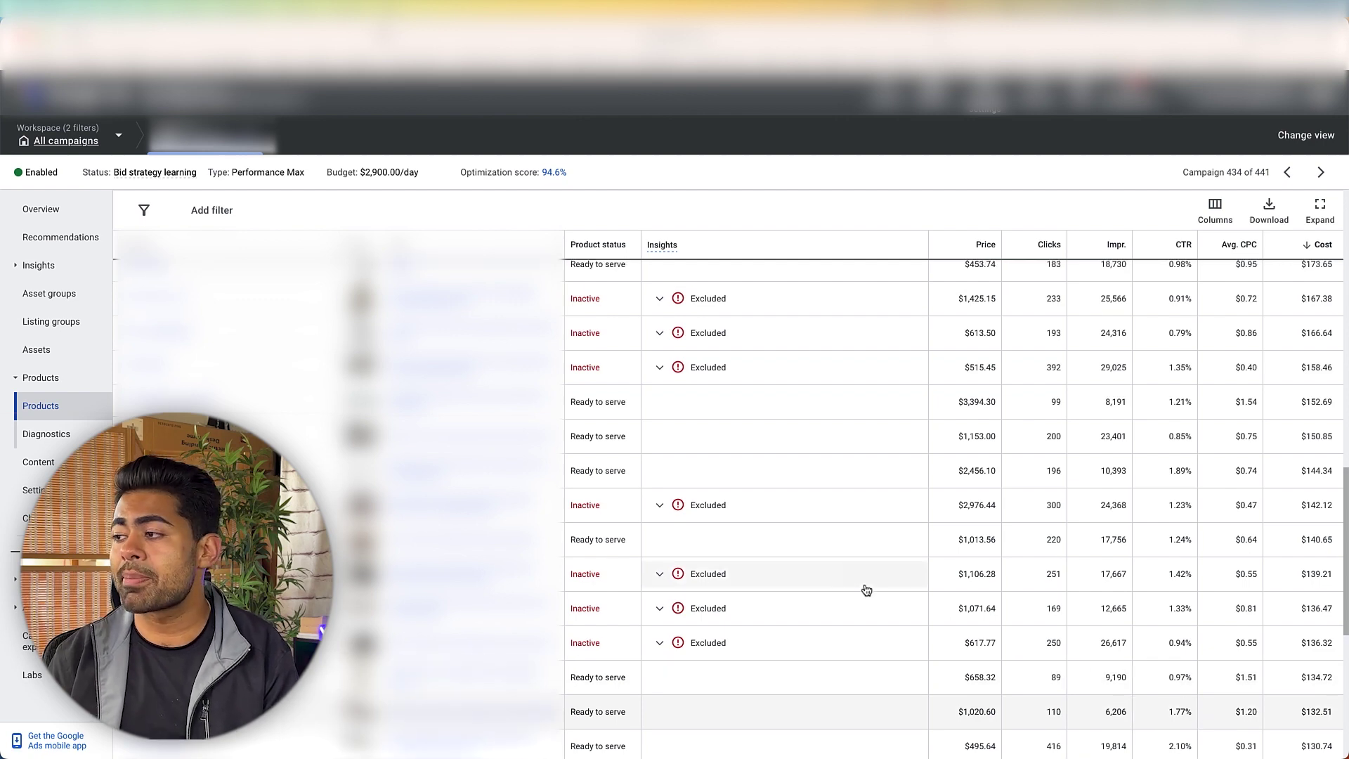
# - Filter the products by the statuses Ready to serve (limited) and Ready to serve, and check the number of matching products
pyautogui.scroll(10, 866, 590)
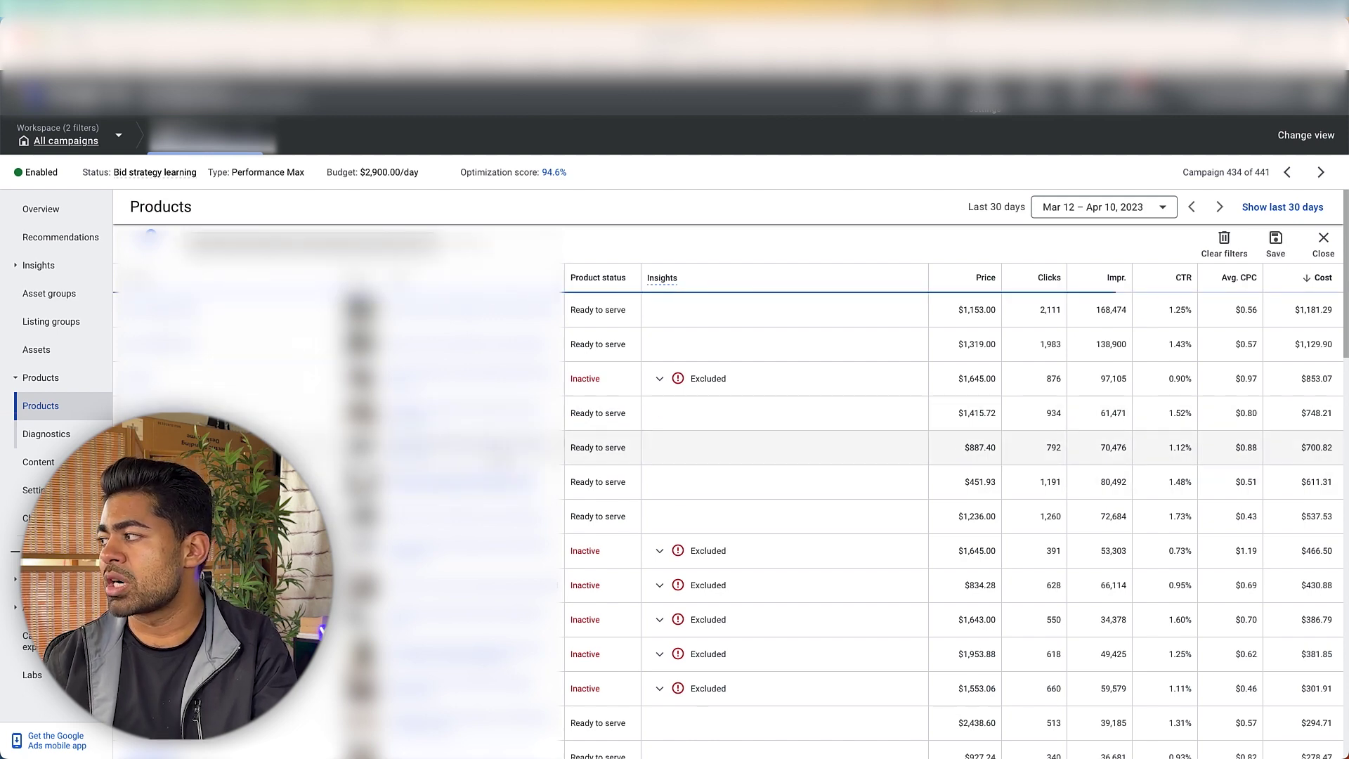
pyautogui.scroll(-10, 744, 494)
pyautogui.scroll(-8, 744, 494)
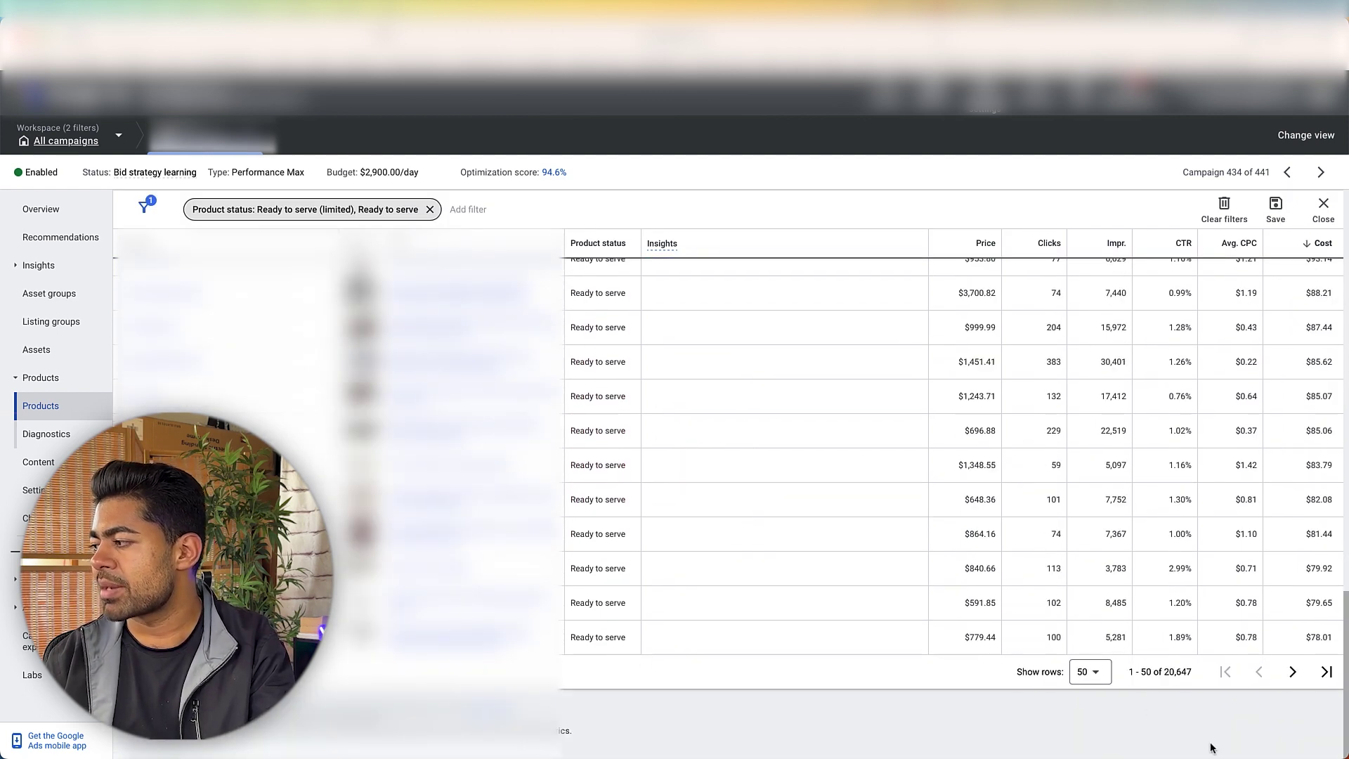
pyautogui.doubleClick(1167, 674)
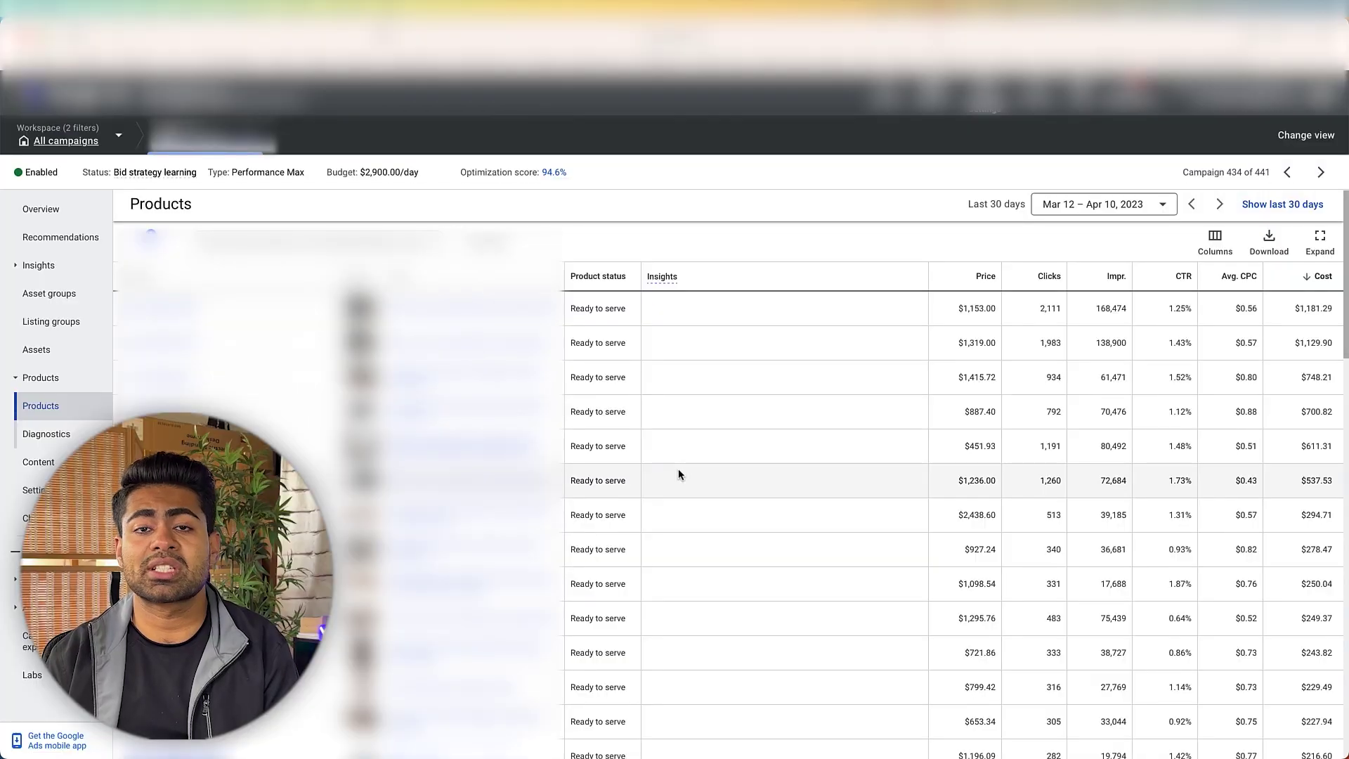
# - Examine the prices and performance figures of the highest-cost products in the filtered list
pyautogui.doubleClick(980, 342)
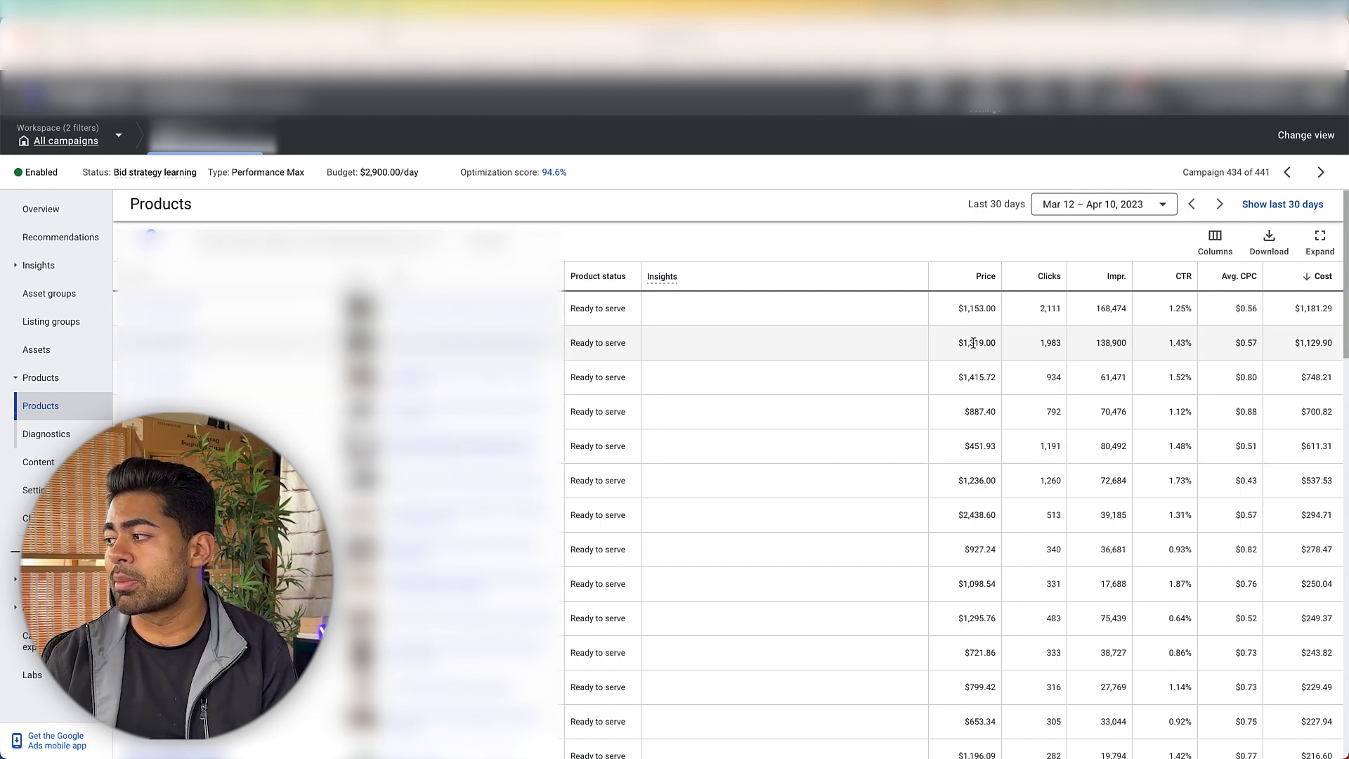
pyautogui.click(988, 419)
pyautogui.scroll(-1, 989, 439)
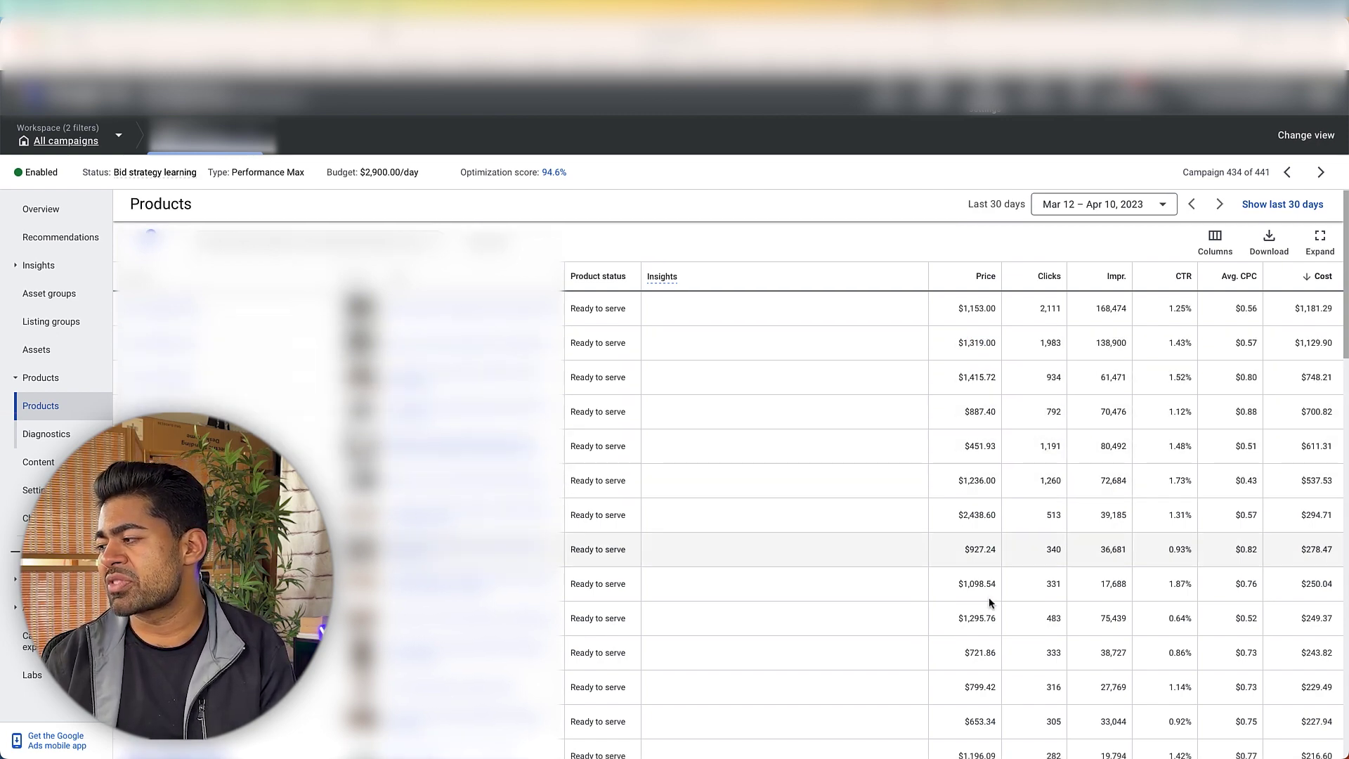
pyautogui.scroll(-1, 986, 573)
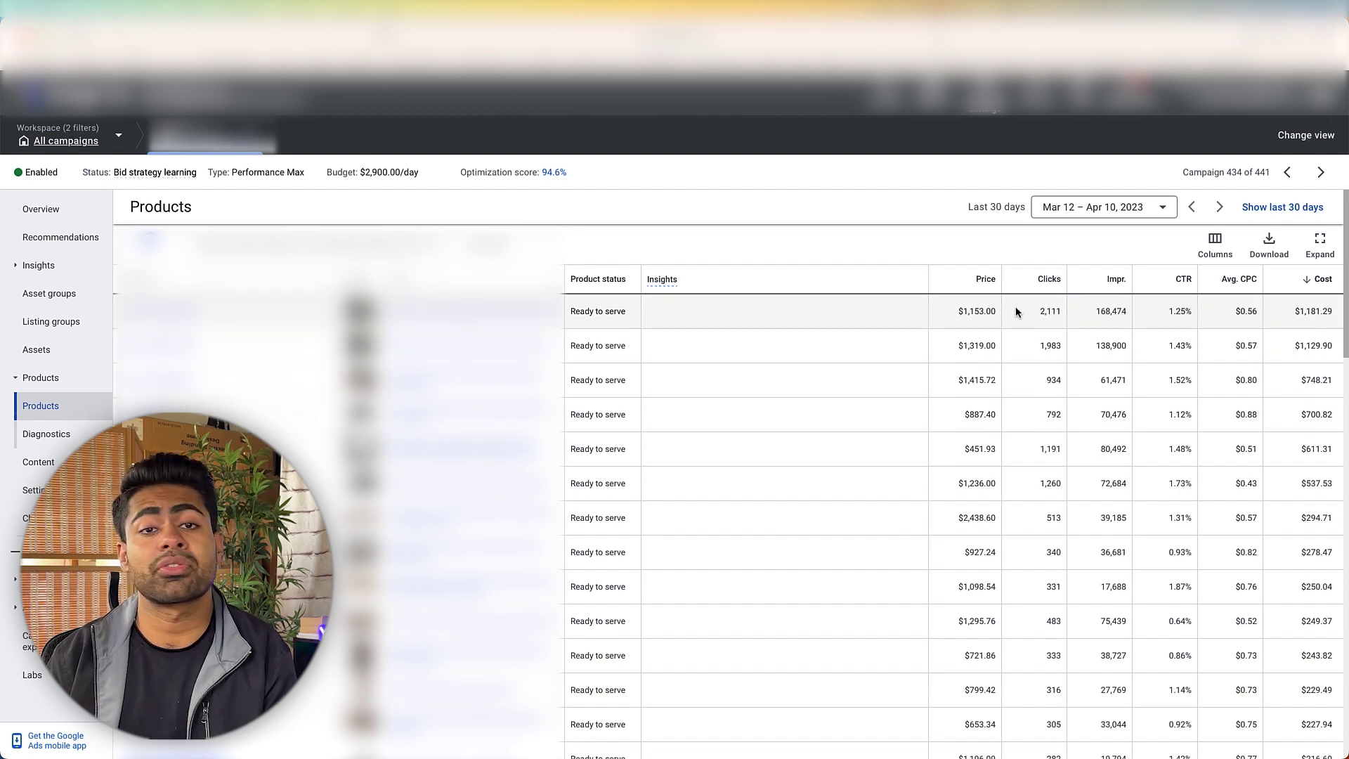
pyautogui.scroll(-1, 1010, 311)
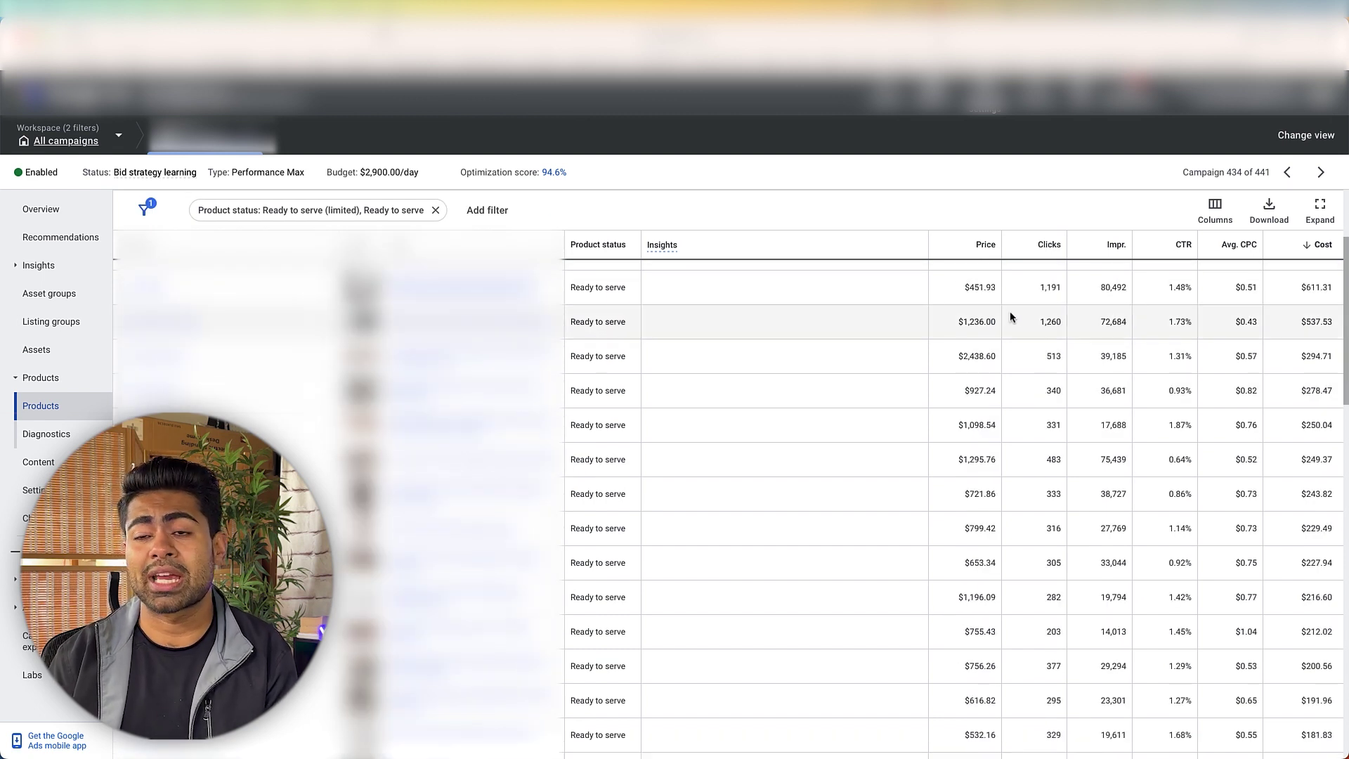
pyautogui.scroll(1, 1000, 318)
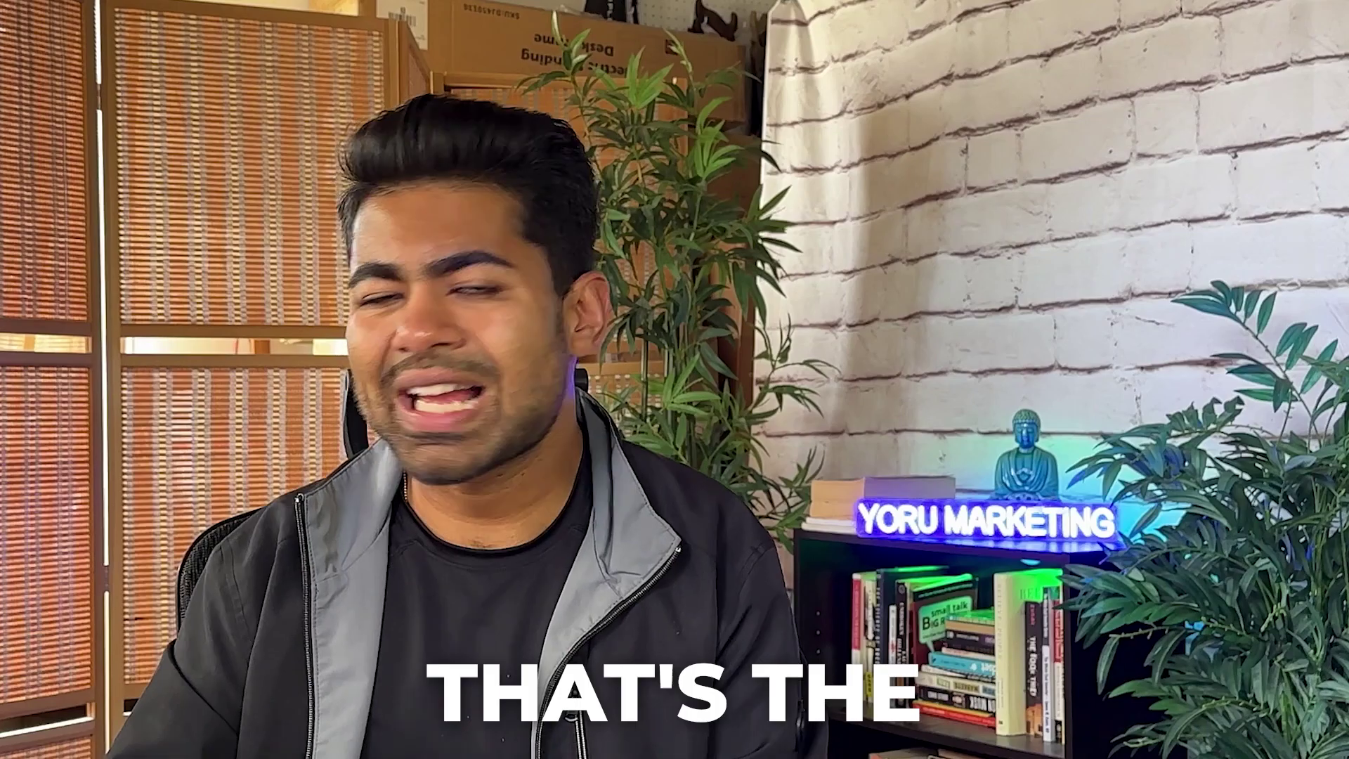